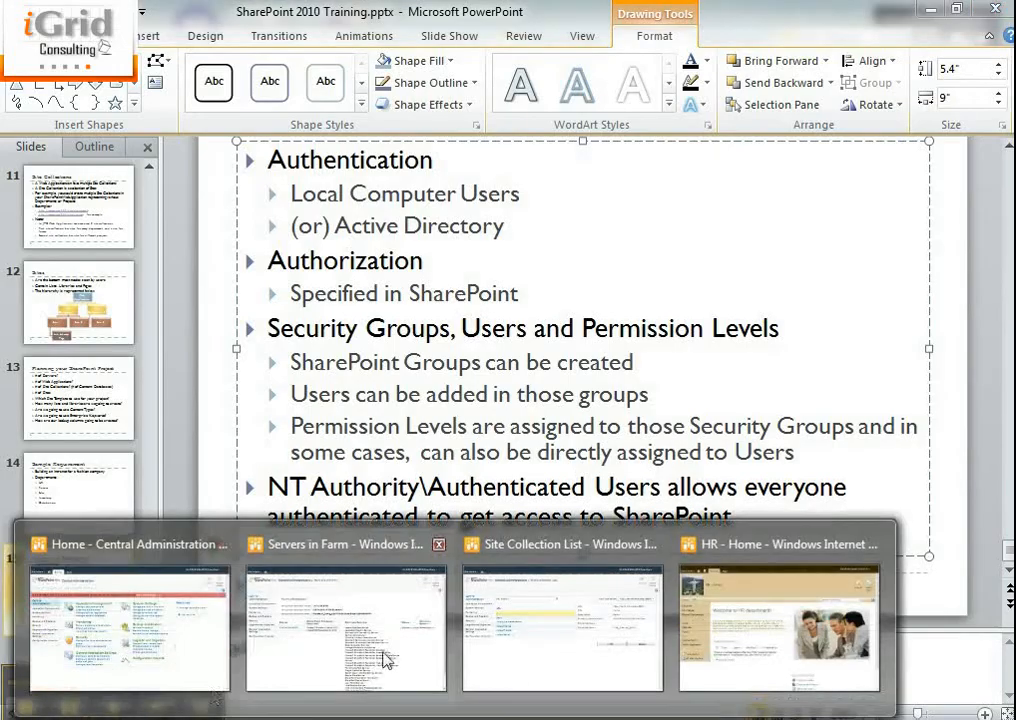
# In the HR site window, open the Shared Documents library from Site Settings.
pyautogui.click(710, 644)
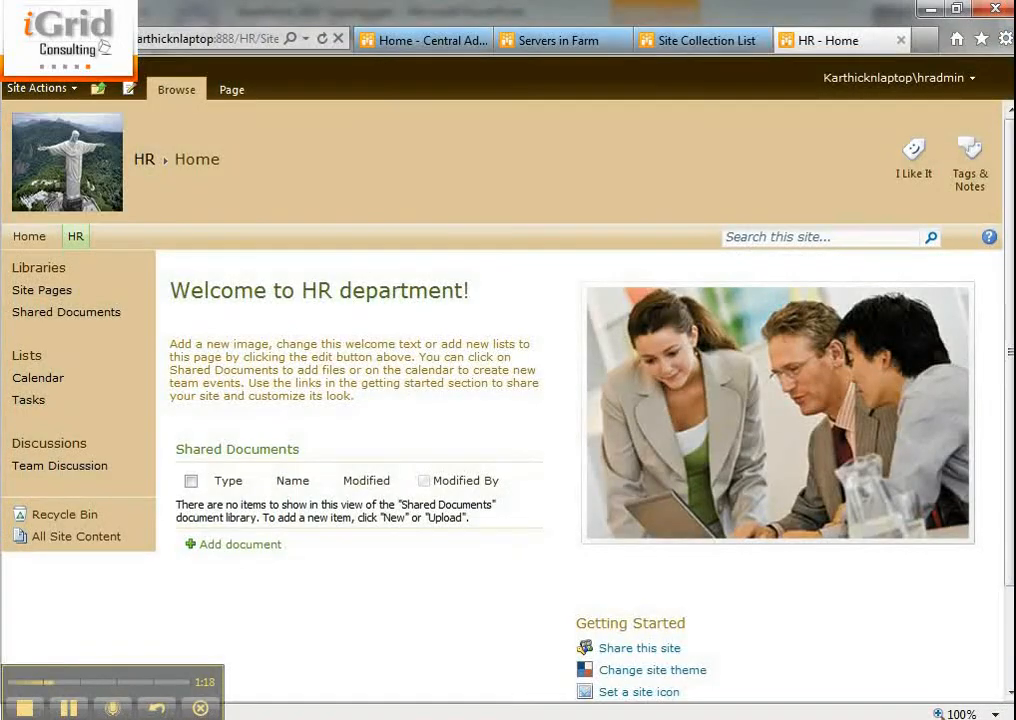
pyautogui.click(30, 88)
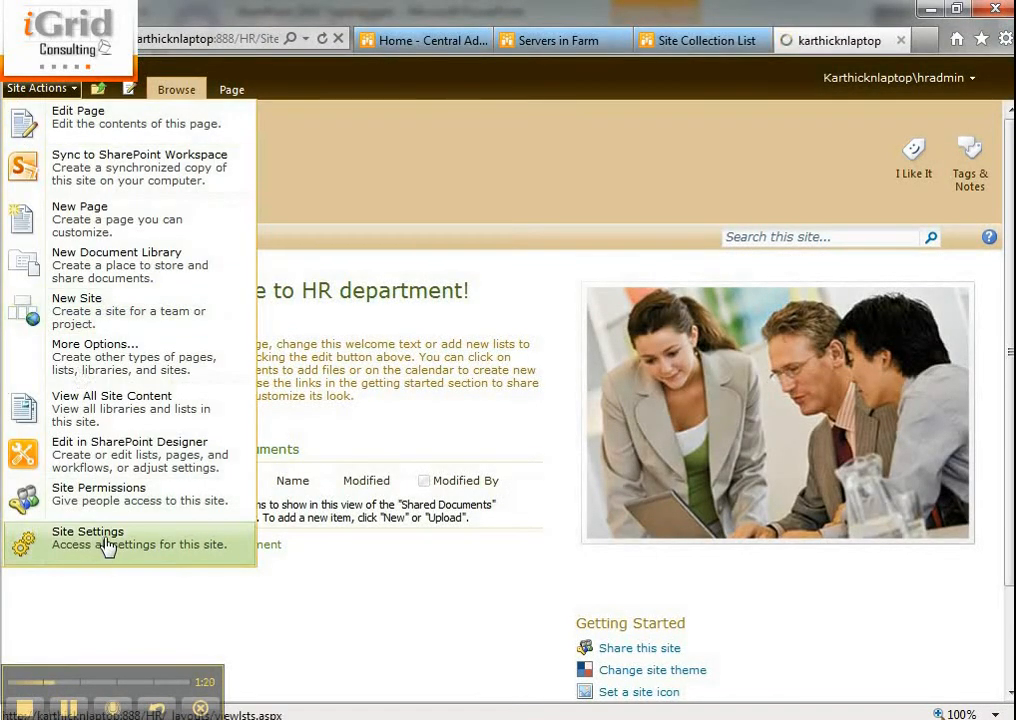
pyautogui.click(107, 545)
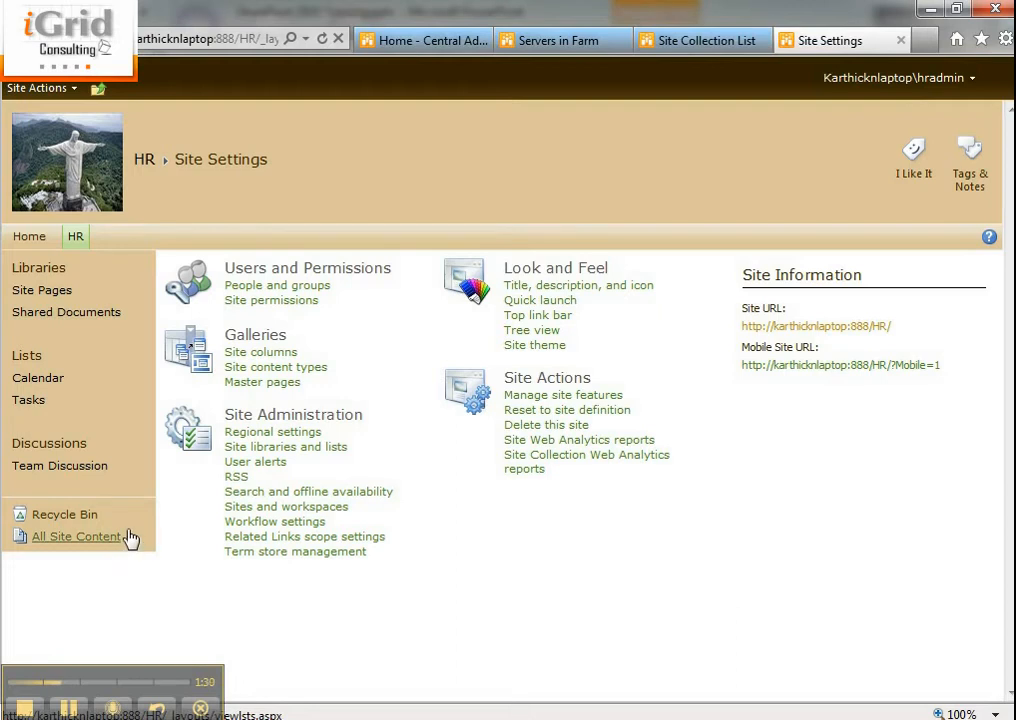
pyautogui.click(72, 318)
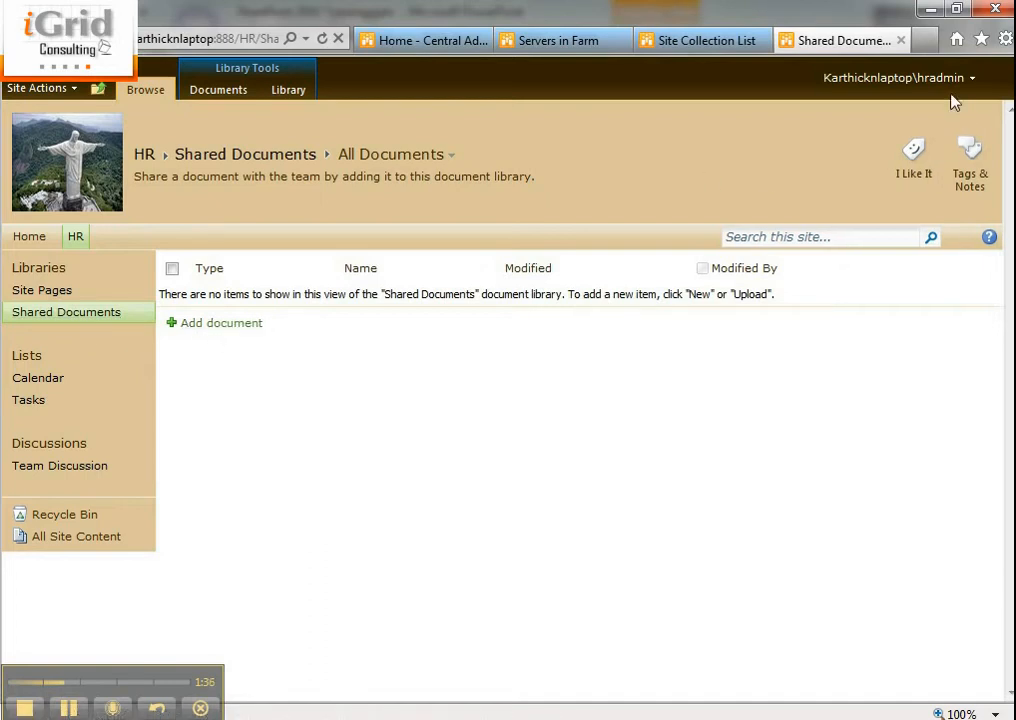
# Review the empty library's Documents and Library ribbon commands, then return to the HR home page.
pyautogui.click(226, 92)
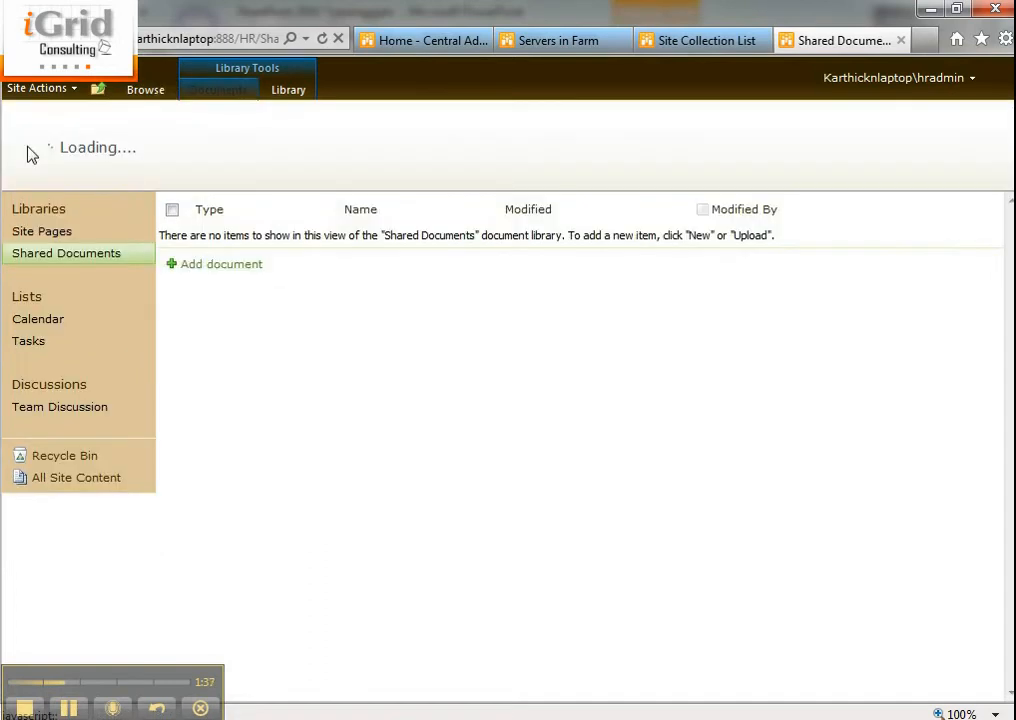
pyautogui.click(288, 94)
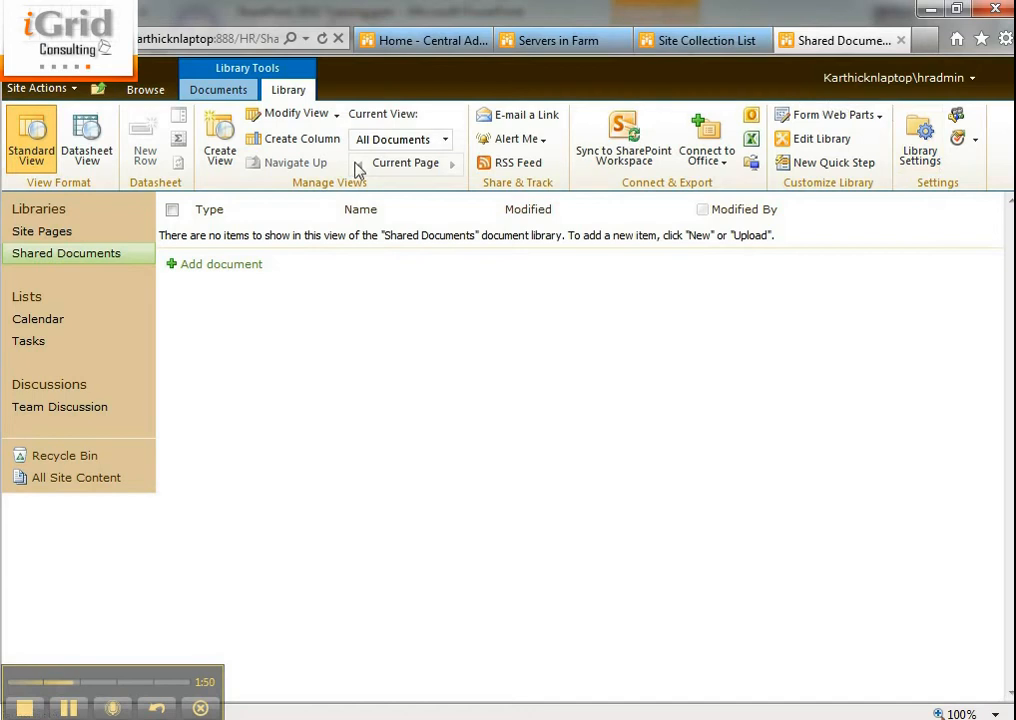
pyautogui.click(147, 91)
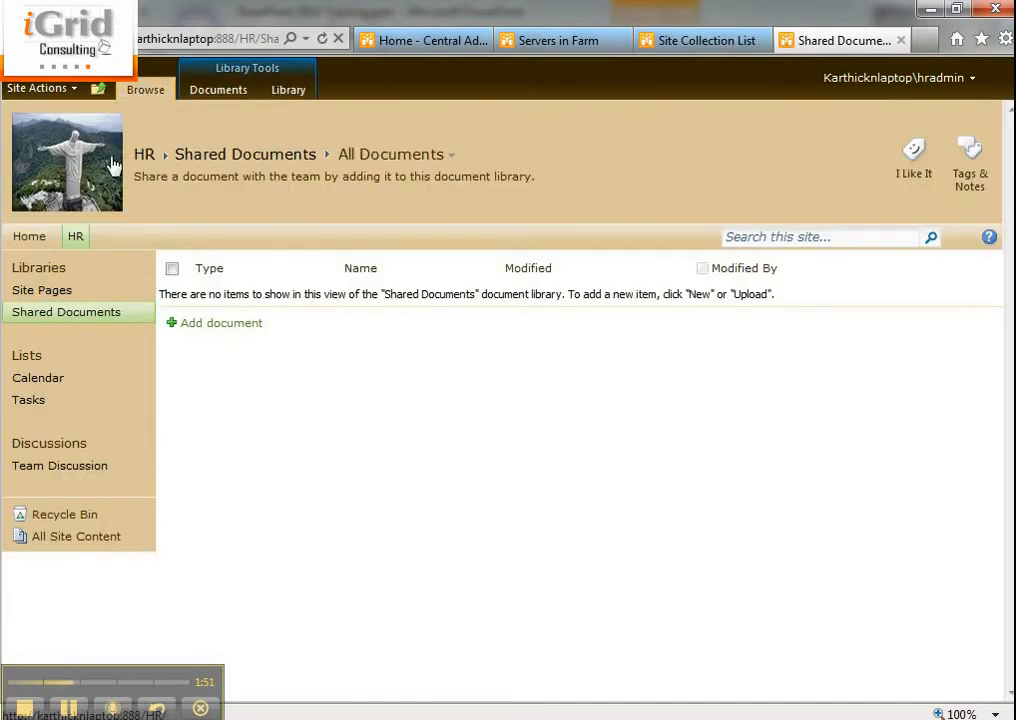
pyautogui.click(75, 236)
pyautogui.click(895, 79)
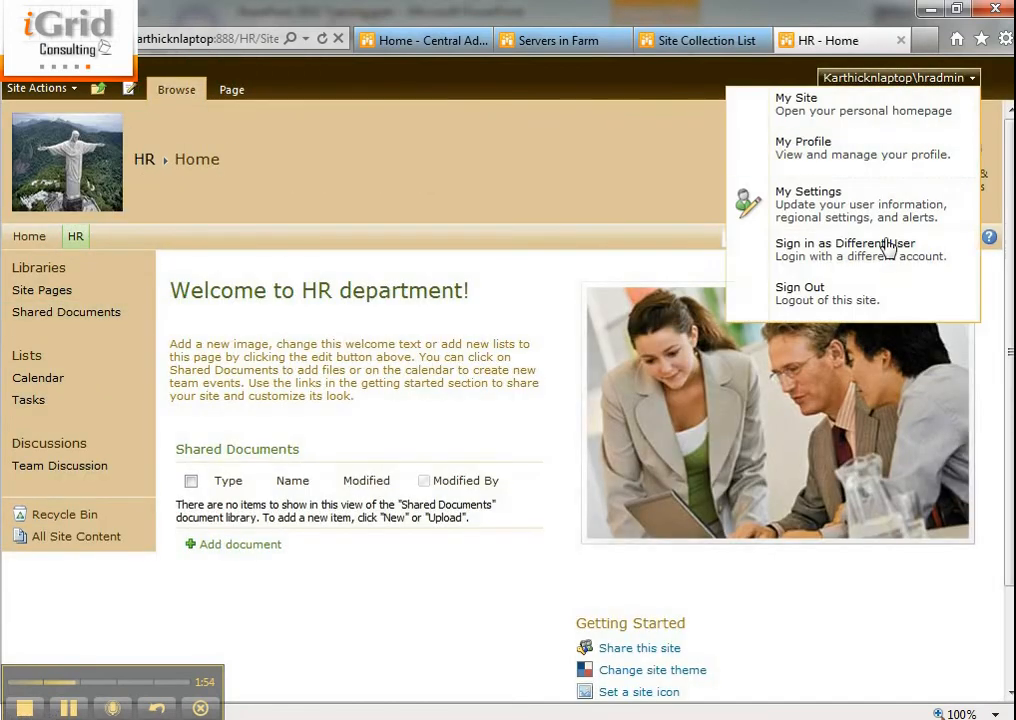
# Sign in as a different user with the test account's username and password.
pyautogui.click(840, 246)
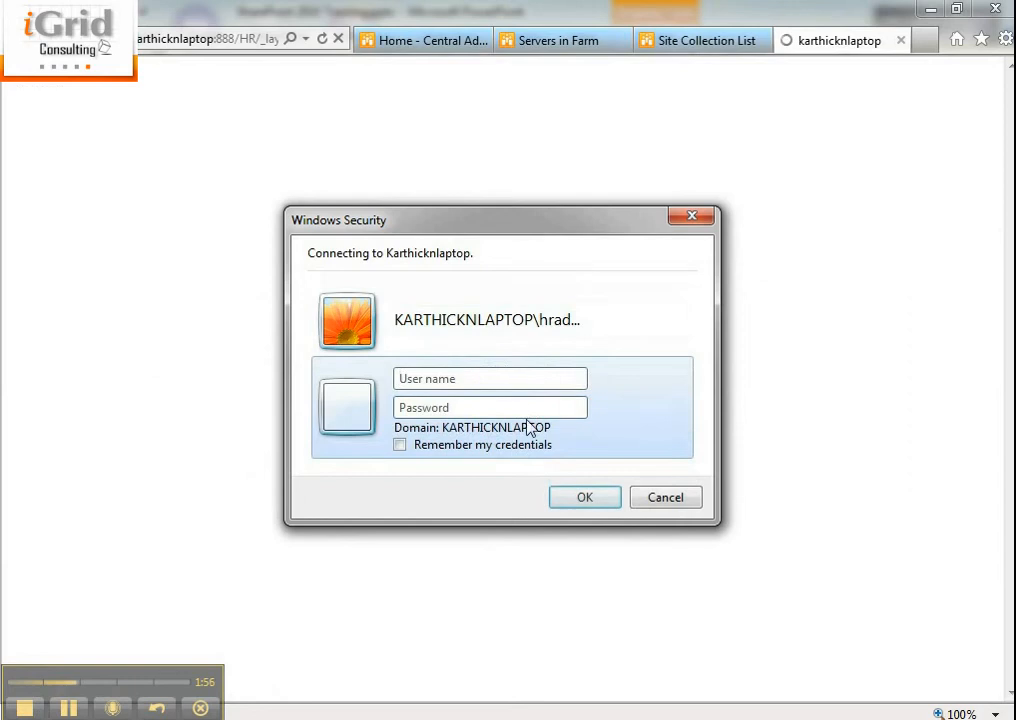
pyautogui.write('user1')
pyautogui.press('Tab')
pyautogui.write('••')
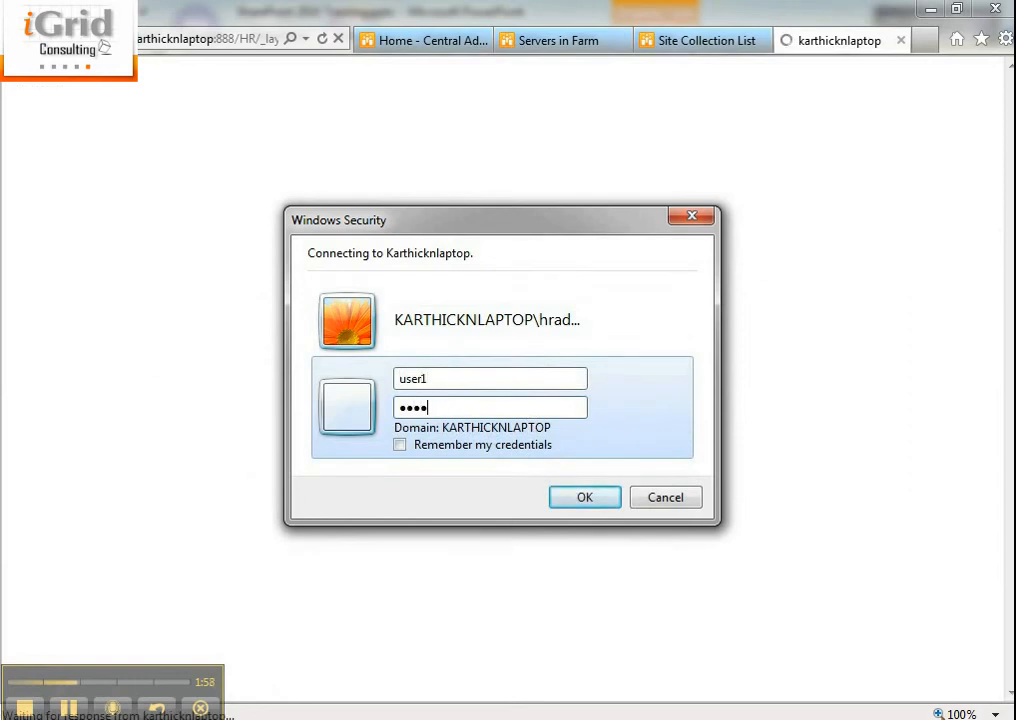
pyautogui.write('••••••••')
pyautogui.press('Return')
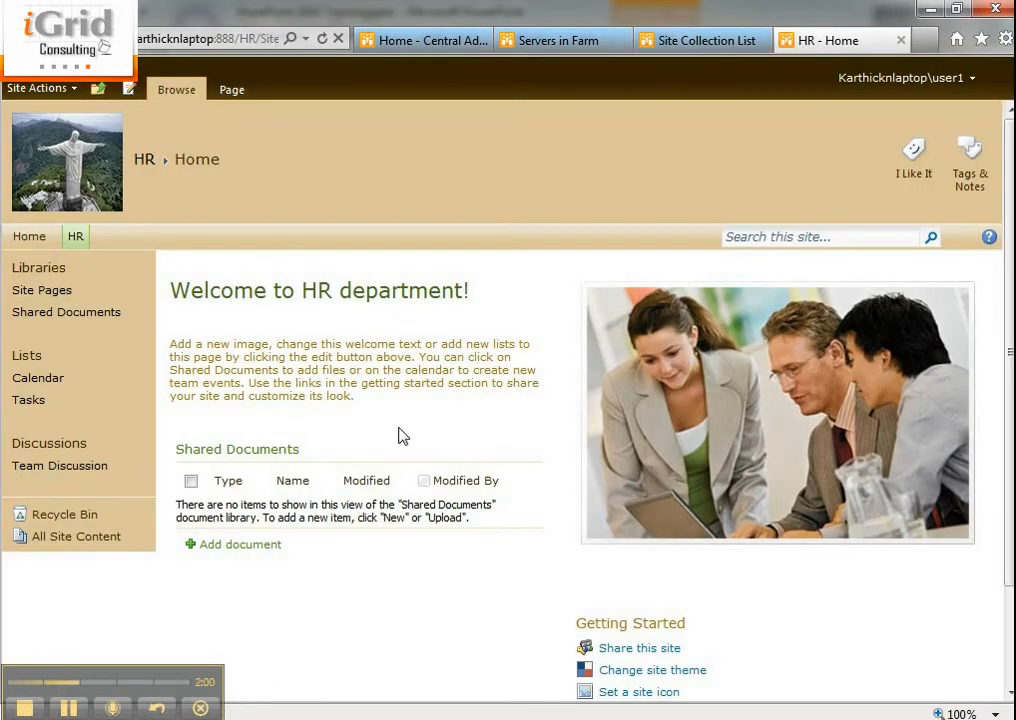
# Upload Word Doc 1.docx from the Documents folder into the HR Shared Documents library.
pyautogui.click(101, 316)
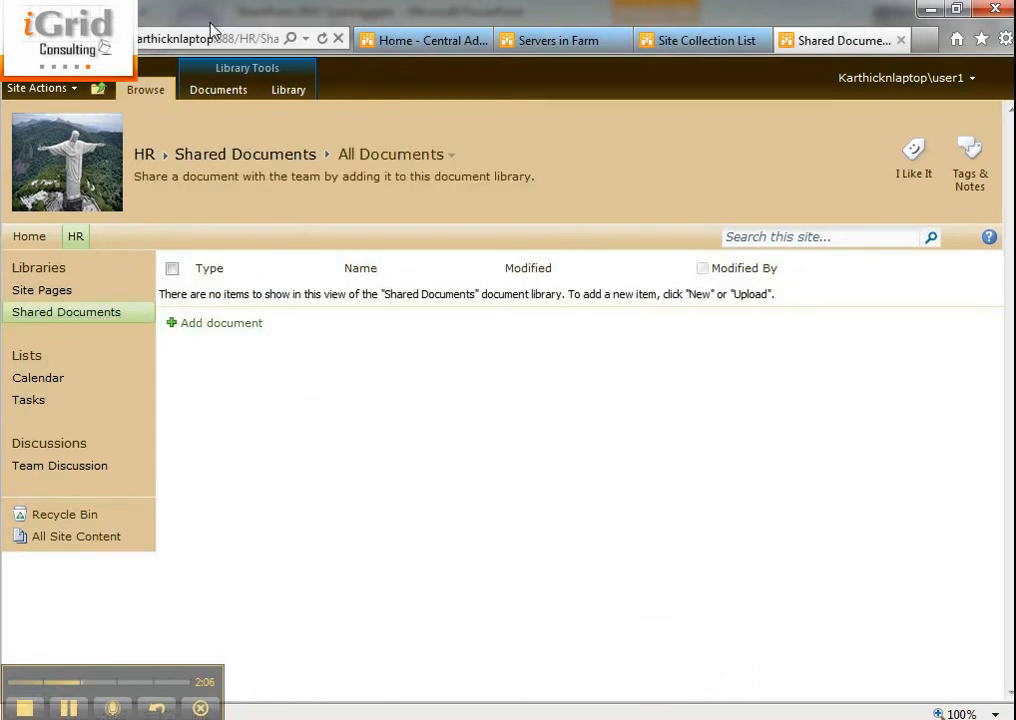
pyautogui.click(288, 88)
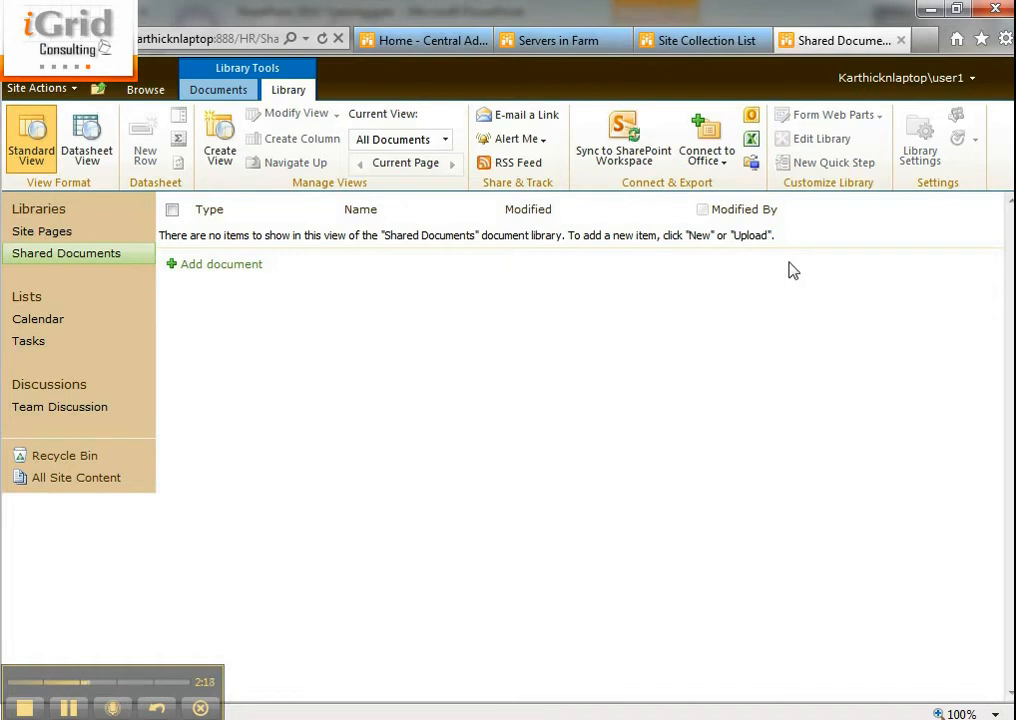
pyautogui.click(248, 266)
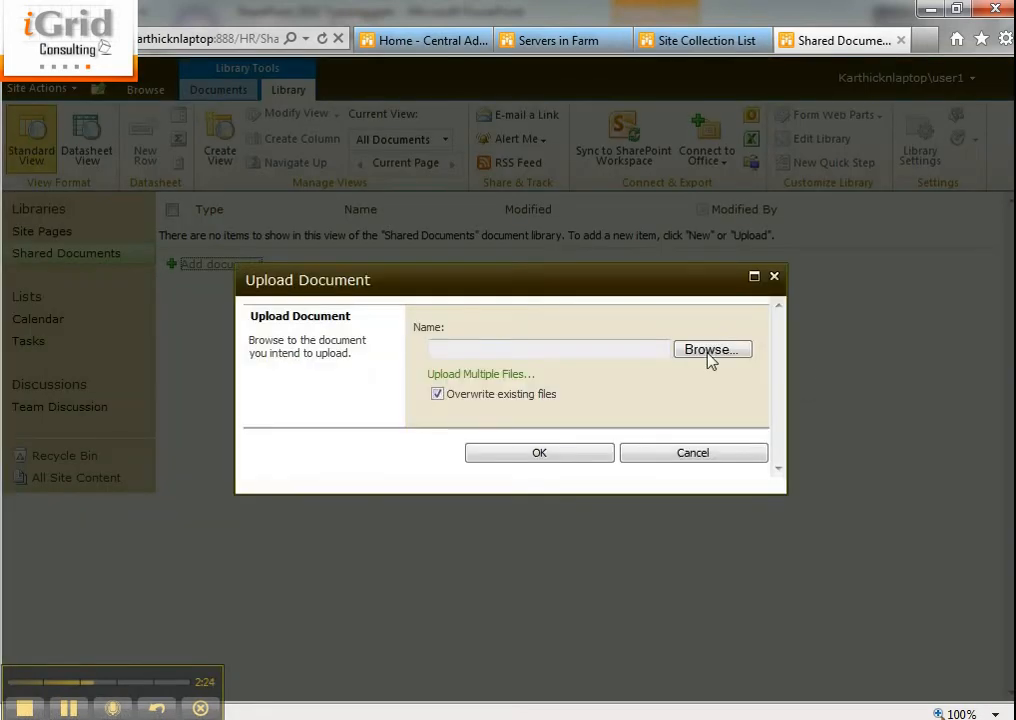
pyautogui.click(710, 352)
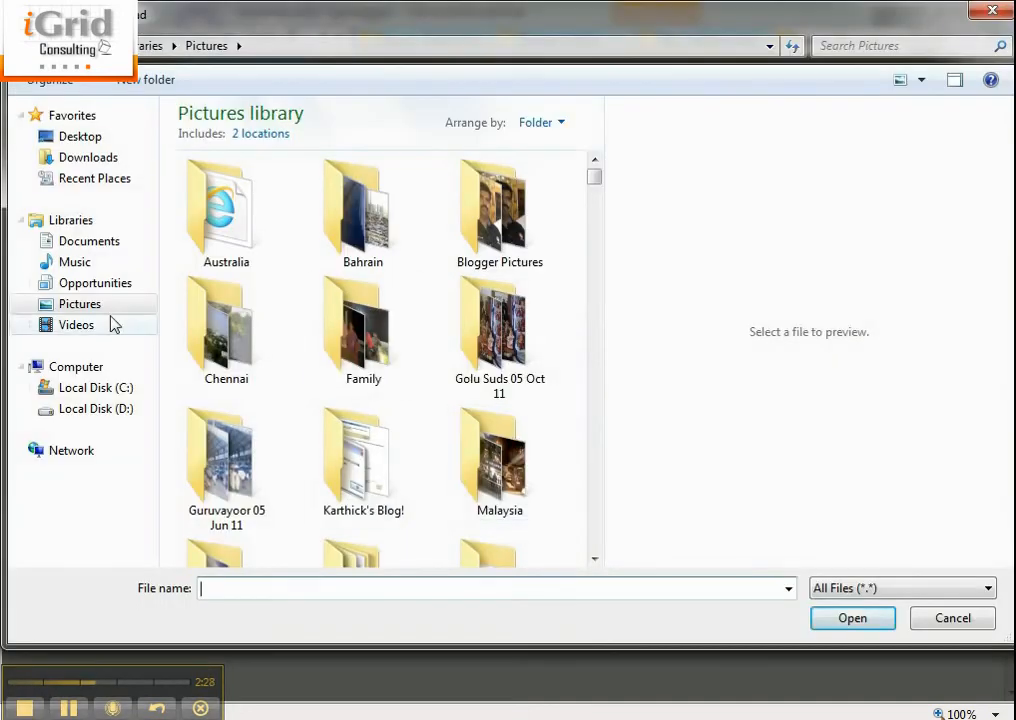
pyautogui.click(95, 241)
pyautogui.click(256, 588)
pyautogui.write('w')
pyautogui.press('Down')
pyautogui.press('Down')
pyautogui.press('Return')
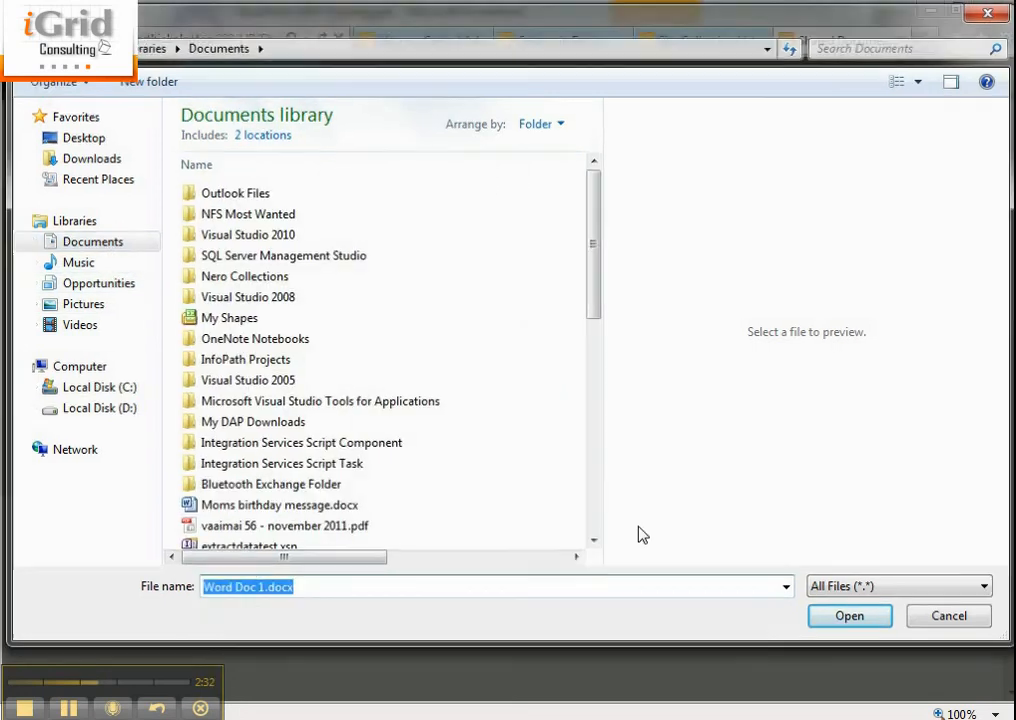
pyautogui.click(550, 455)
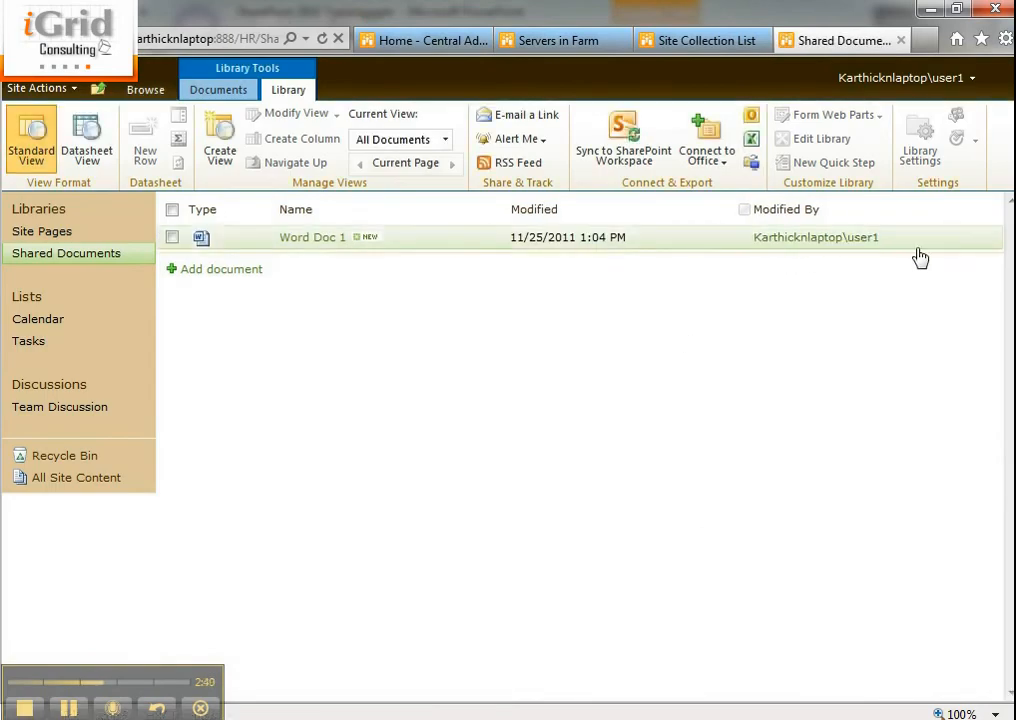
pyautogui.click(145, 90)
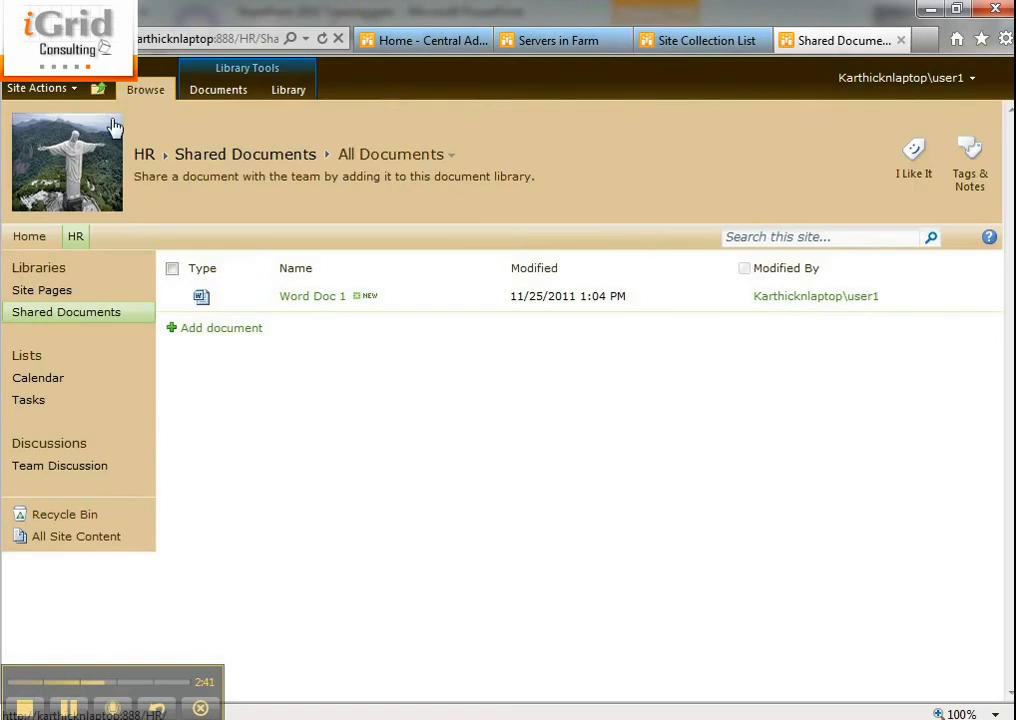
# From the HR home page, sign in with another test account's username and password.
pyautogui.click(75, 237)
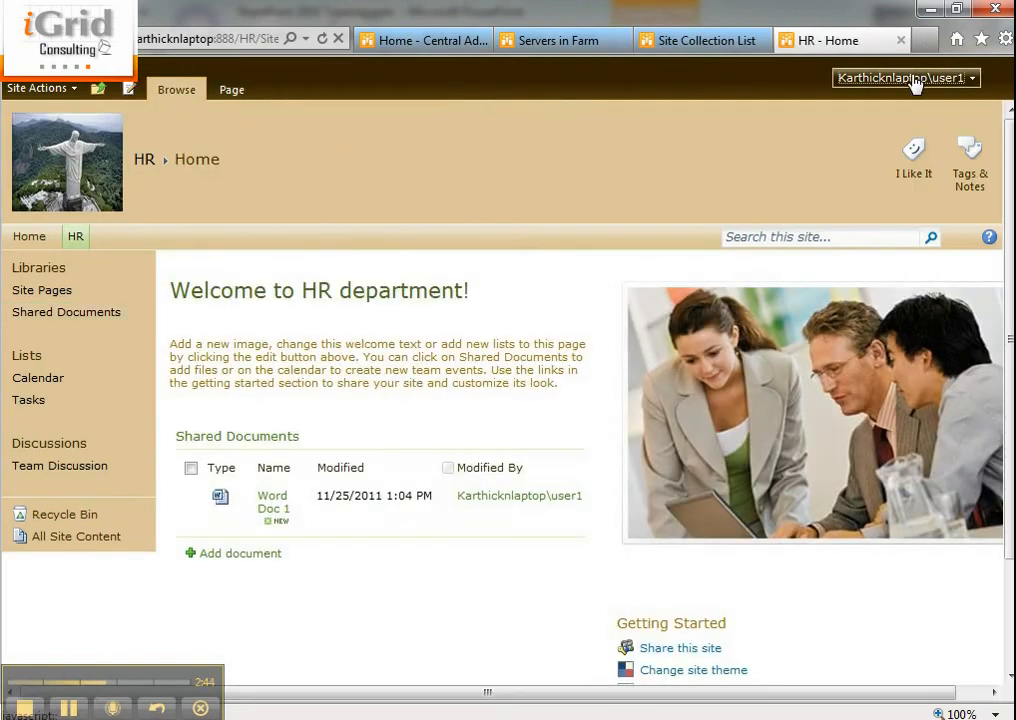
pyautogui.click(915, 78)
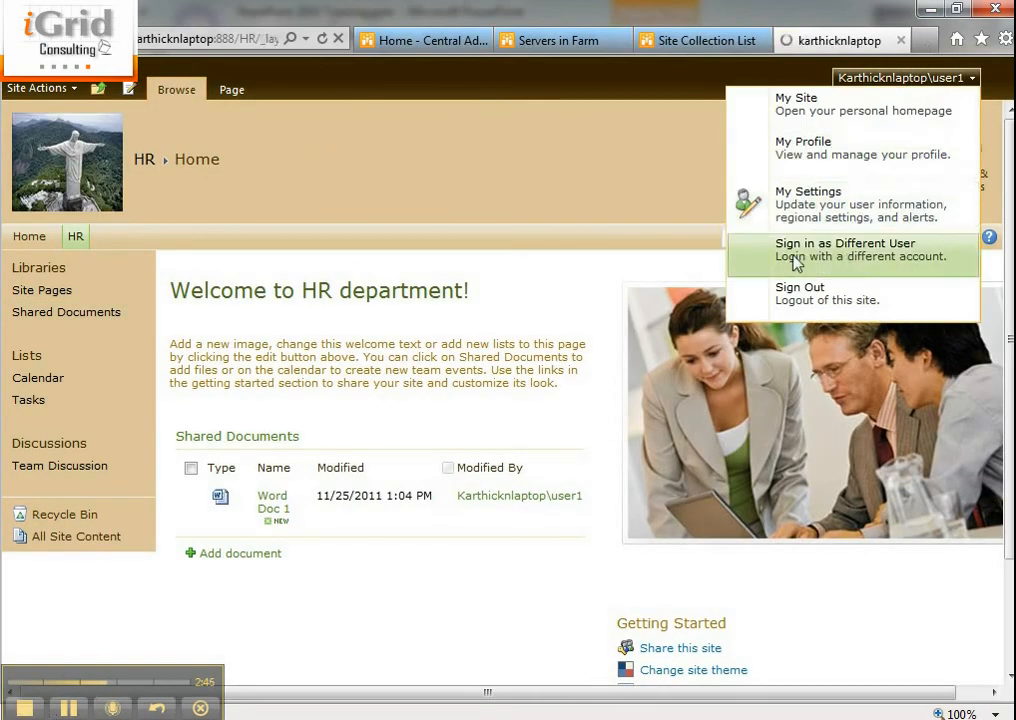
pyautogui.click(852, 263)
pyautogui.click(526, 422)
pyautogui.write('user1')
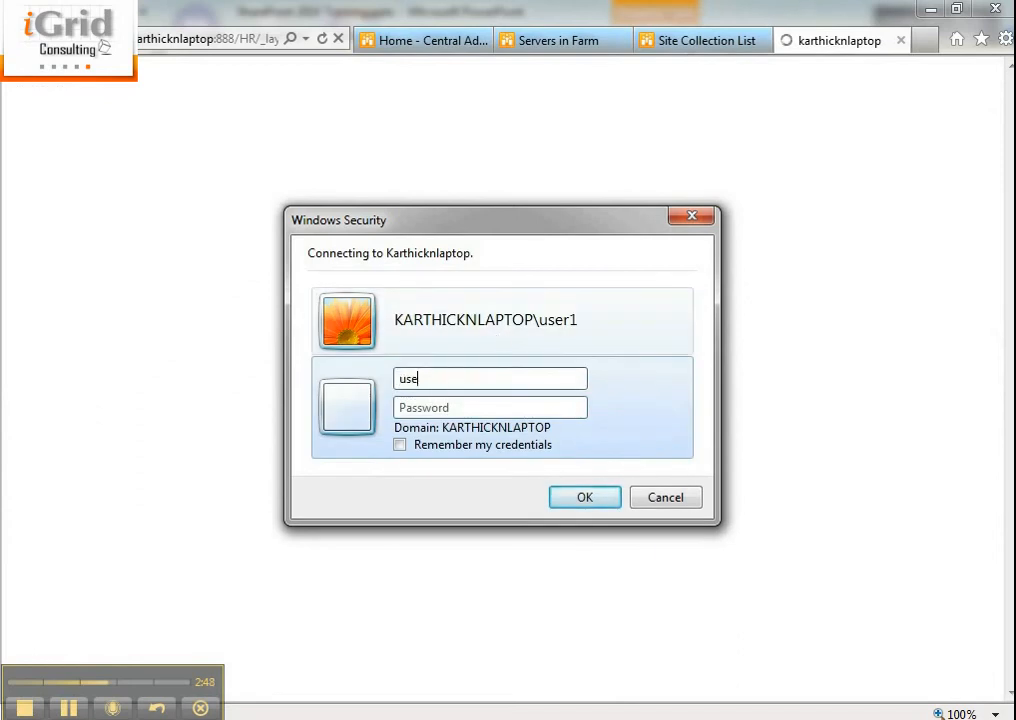
pyautogui.press('Tab')
pyautogui.write('p')
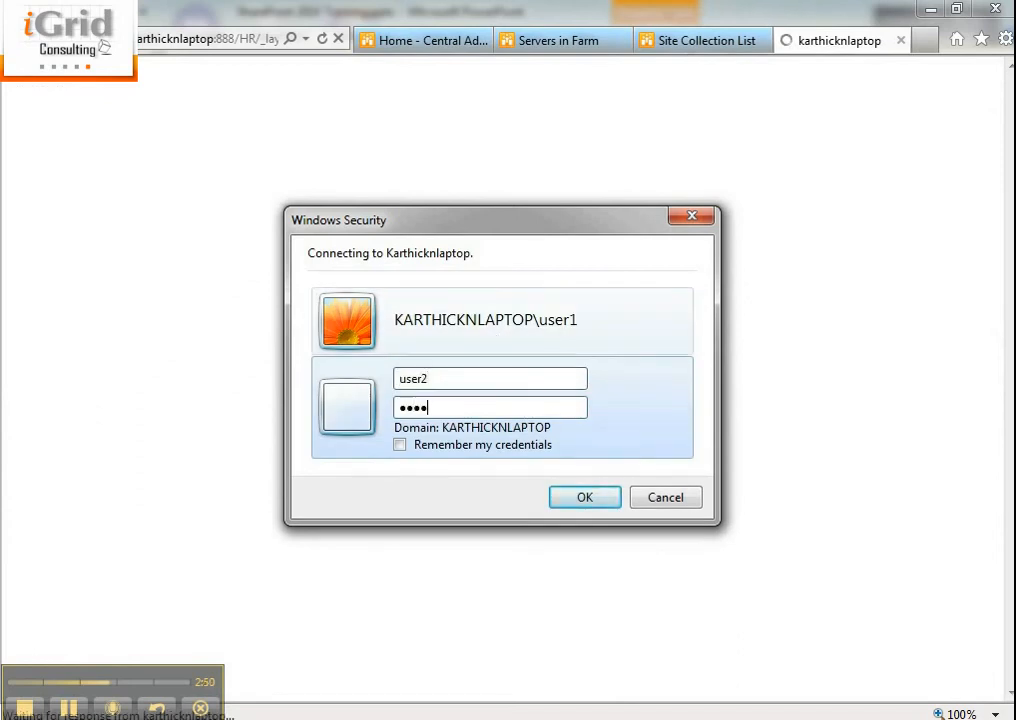
pyautogui.write('ass@word1')
pyautogui.press('Return')
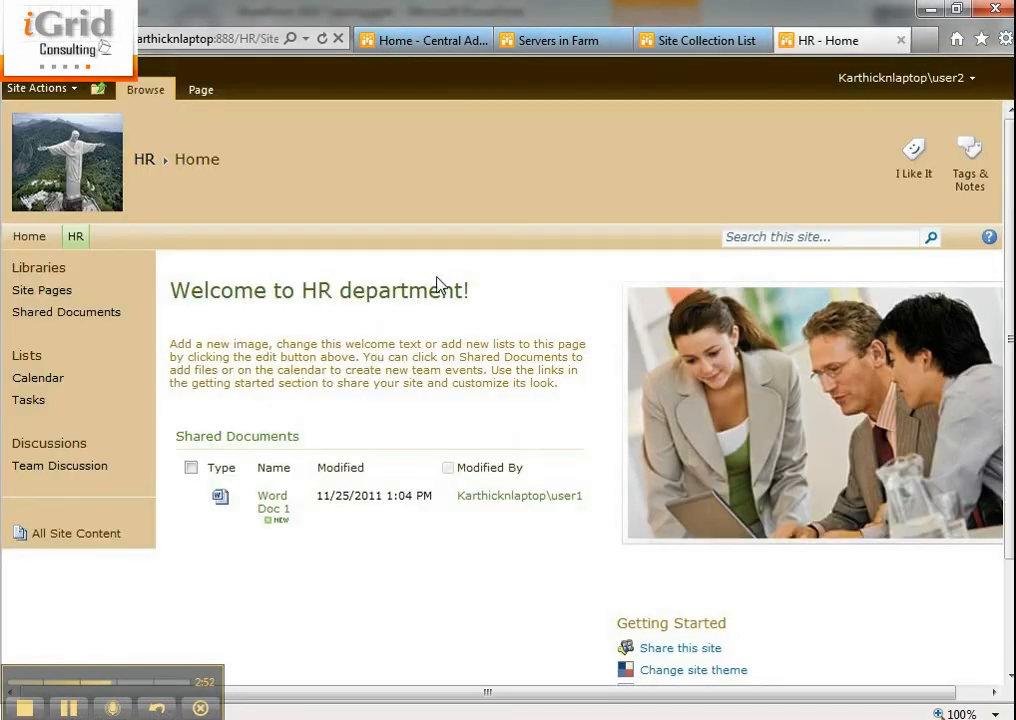
# Open Shared Documents, select Word Doc 1, and return to the library's browse view.
pyautogui.click(100, 314)
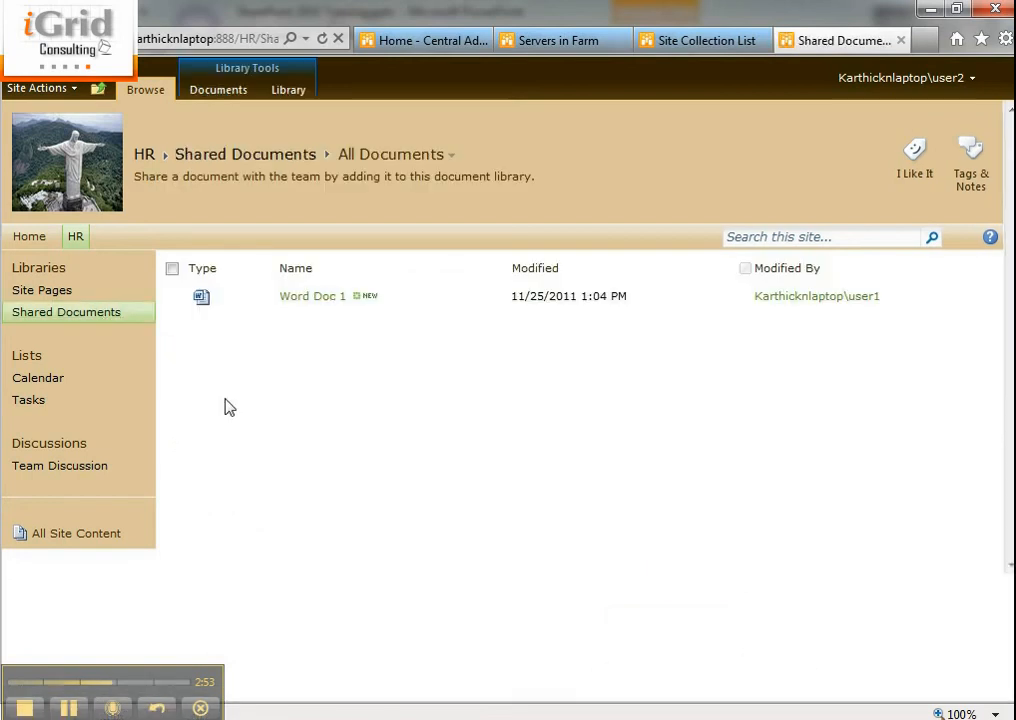
pyautogui.click(172, 297)
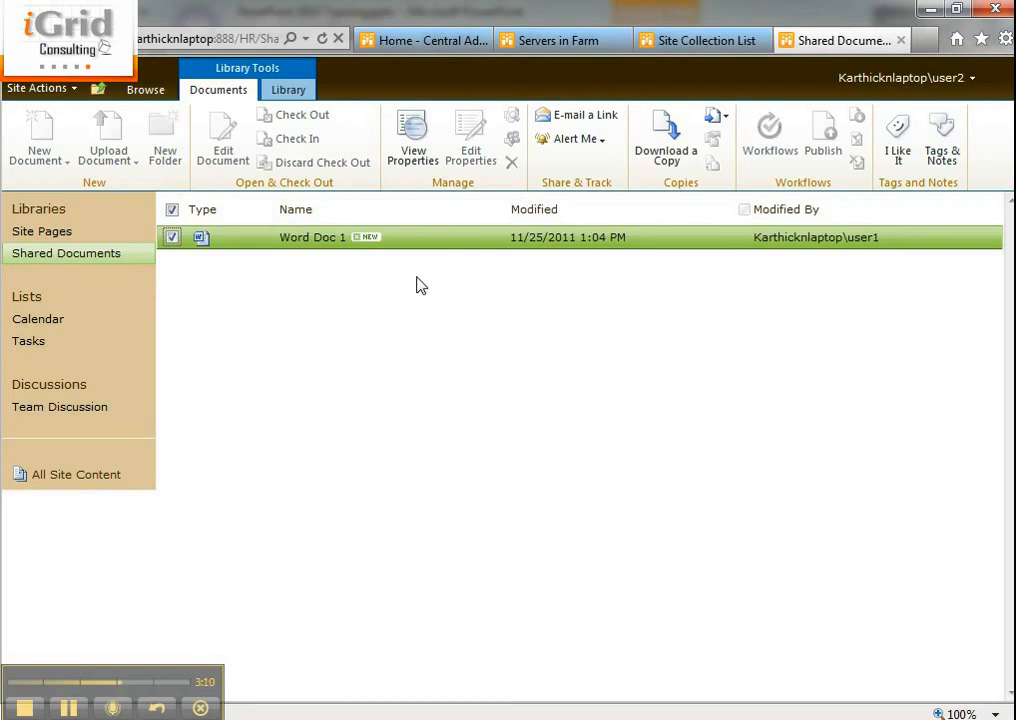
pyautogui.click(147, 93)
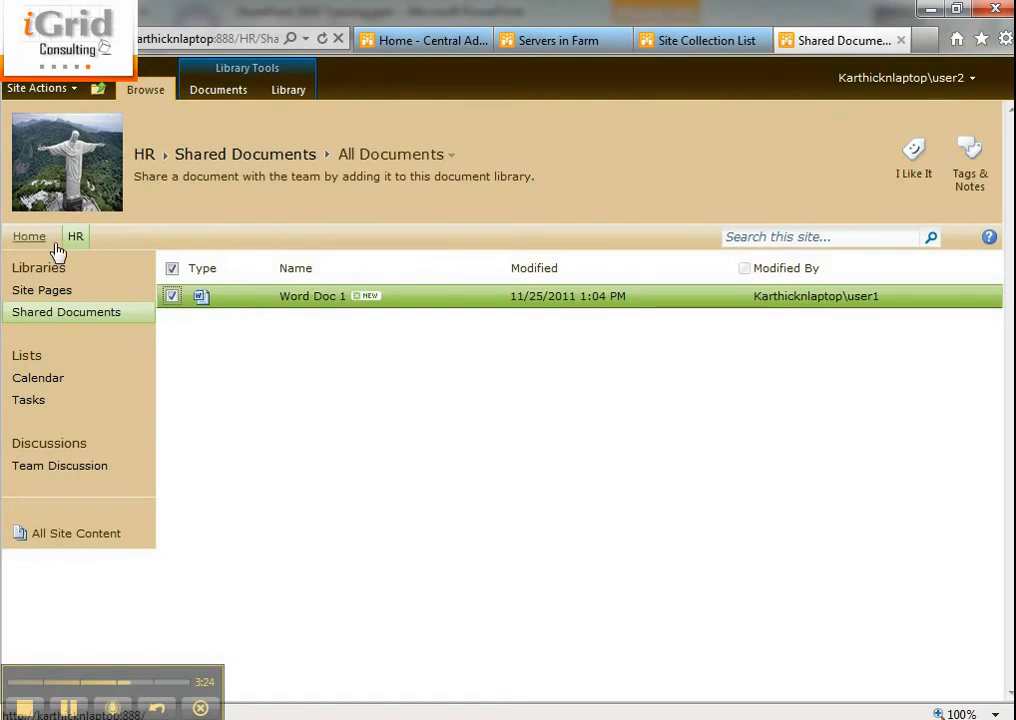
pyautogui.click(882, 79)
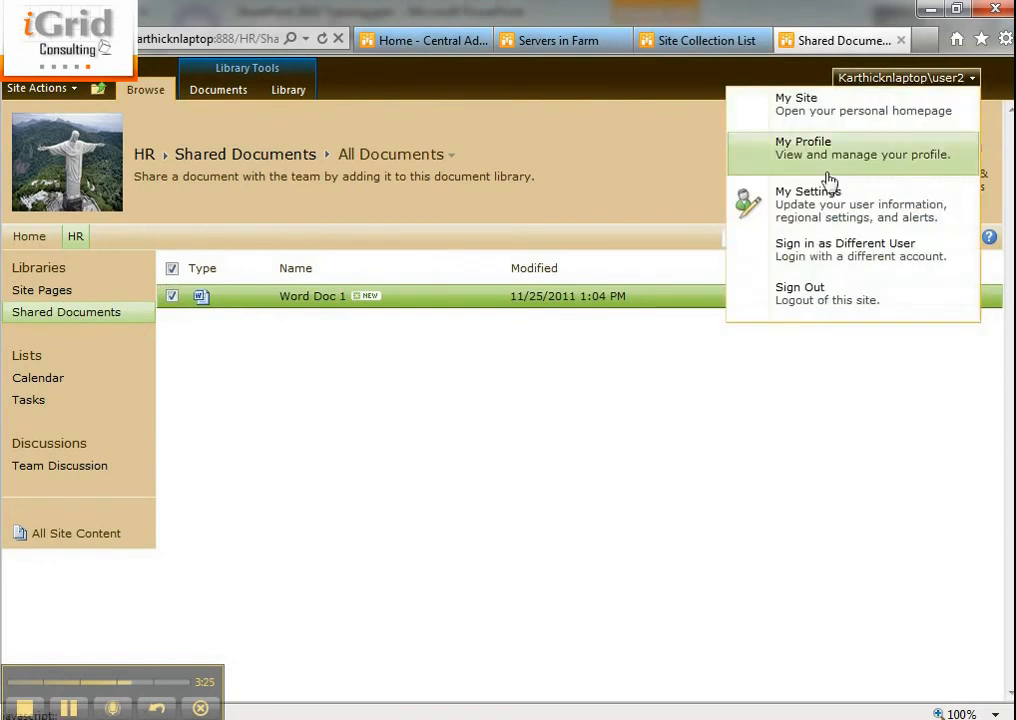
# Sign back in as the system account with the admin's credentials.
pyautogui.click(816, 252)
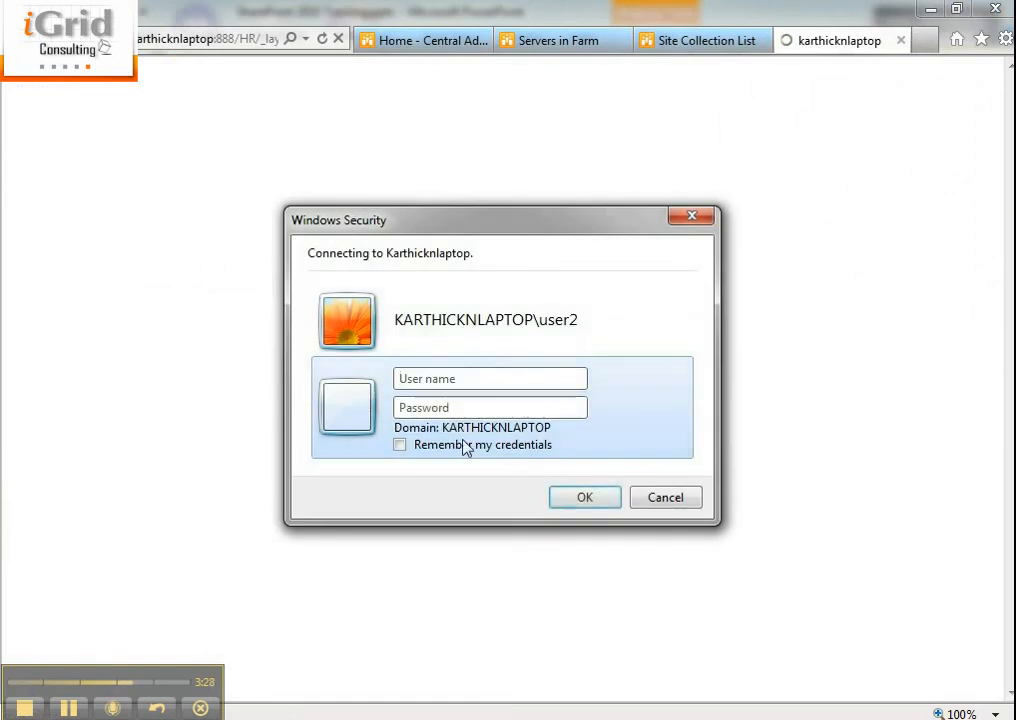
pyautogui.write('karthi')
pyautogui.write('••••')
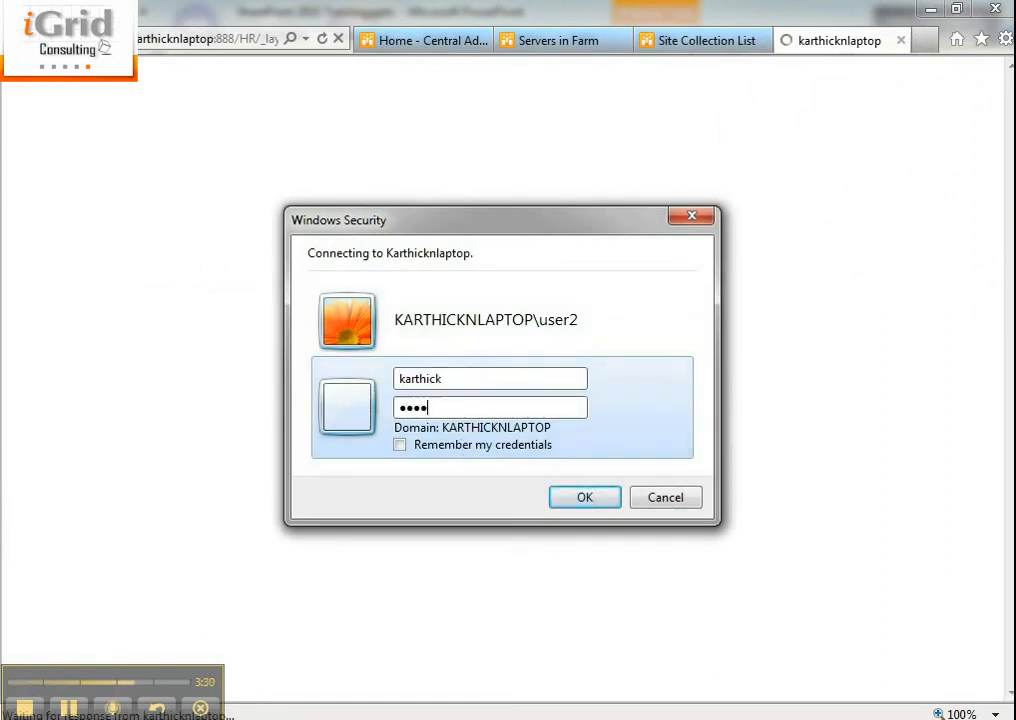
pyautogui.write('••••••')
pyautogui.press('Return')
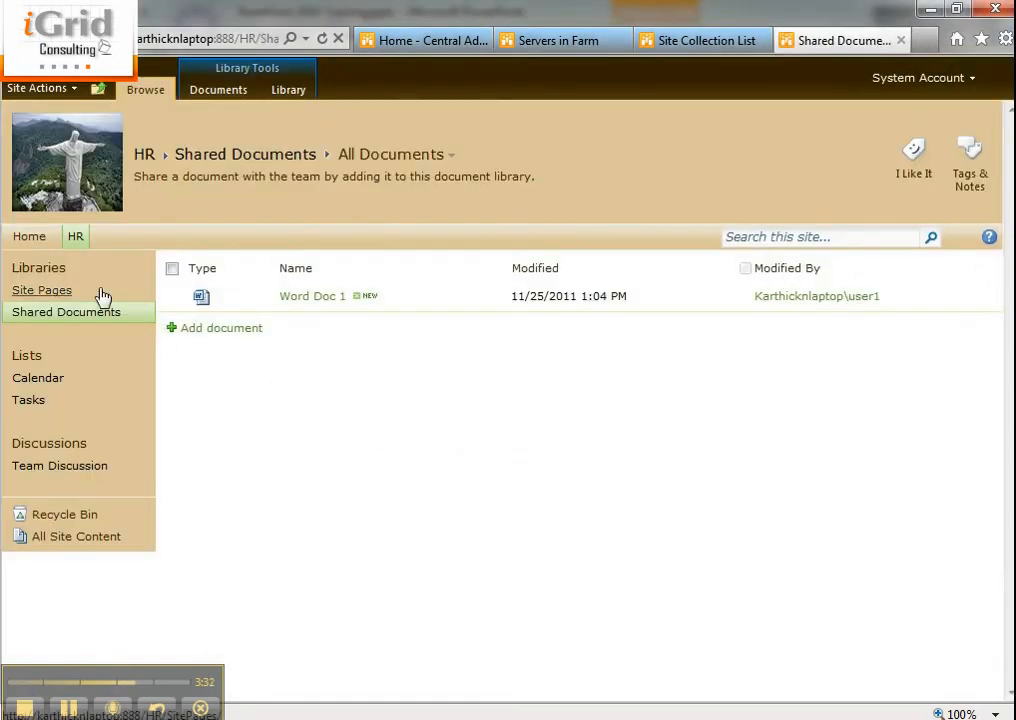
# Review the HR site's permission groups and Permission Levels, then go to ABC Fashion Company home.
pyautogui.click(30, 87)
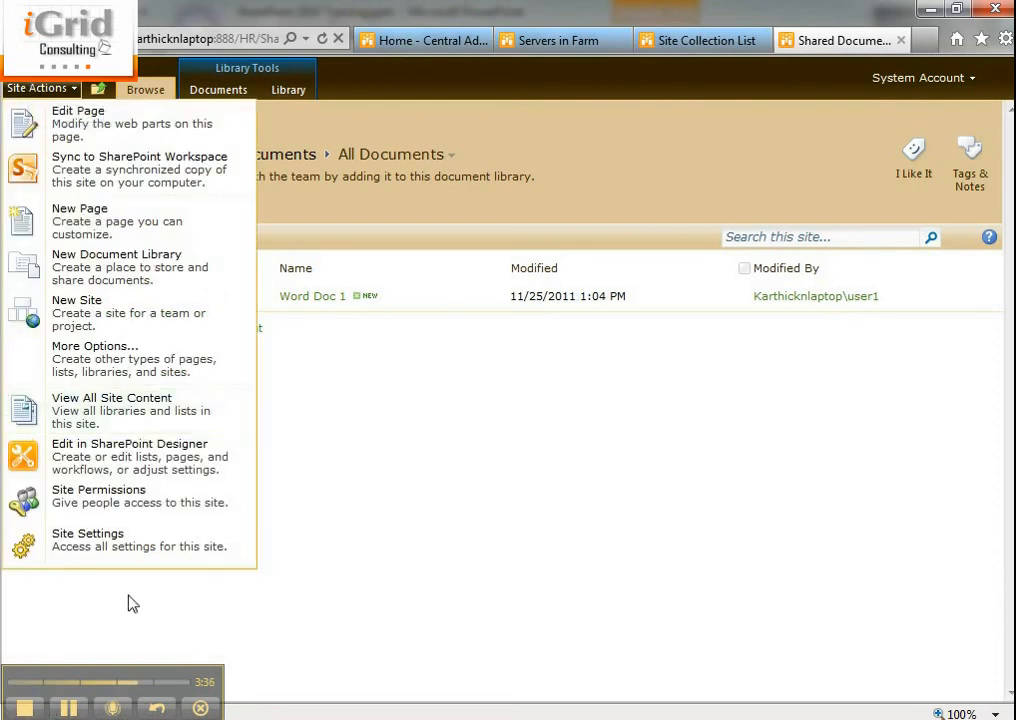
pyautogui.click(155, 505)
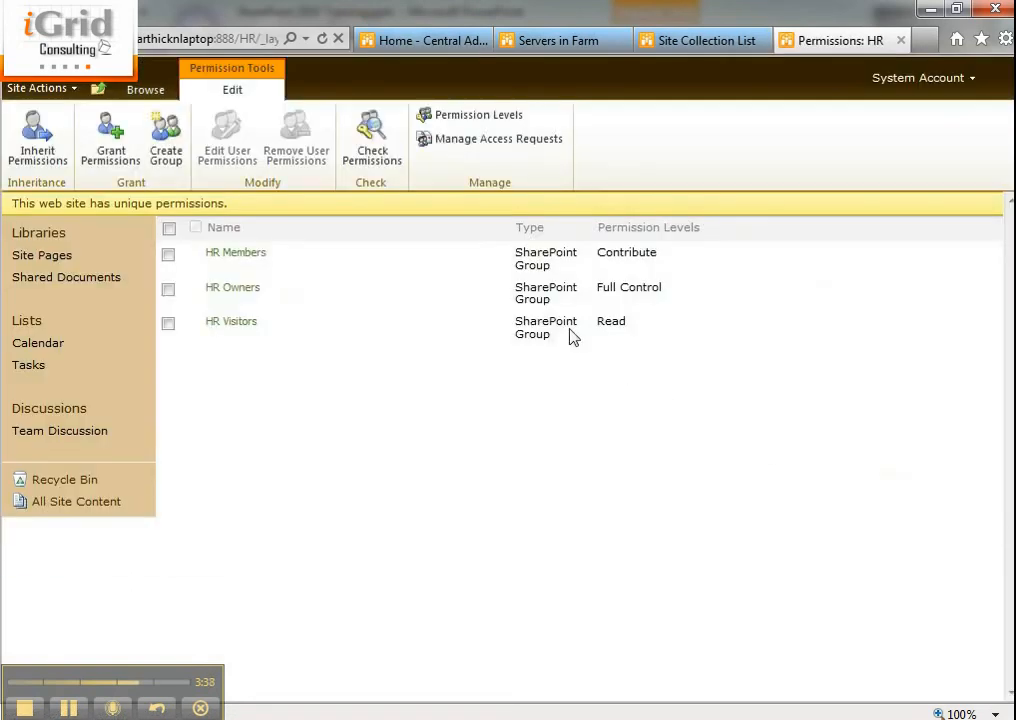
pyautogui.click(486, 120)
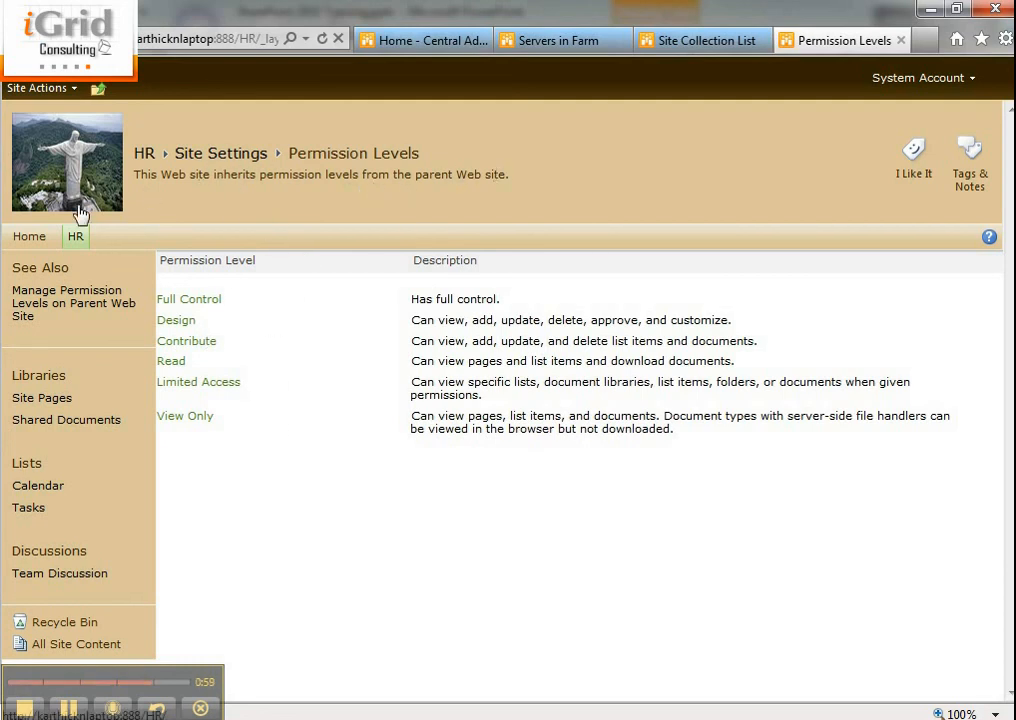
pyautogui.click(38, 236)
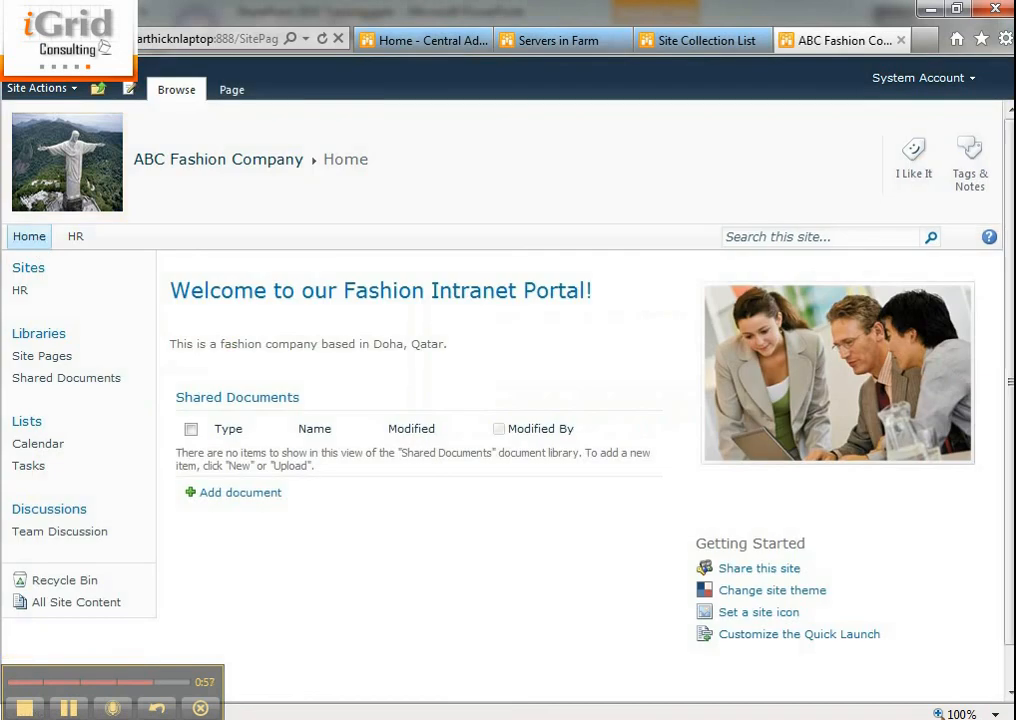
# Open the Full Control permission level under Site Permissions and scroll through its included permissions.
pyautogui.click(38, 88)
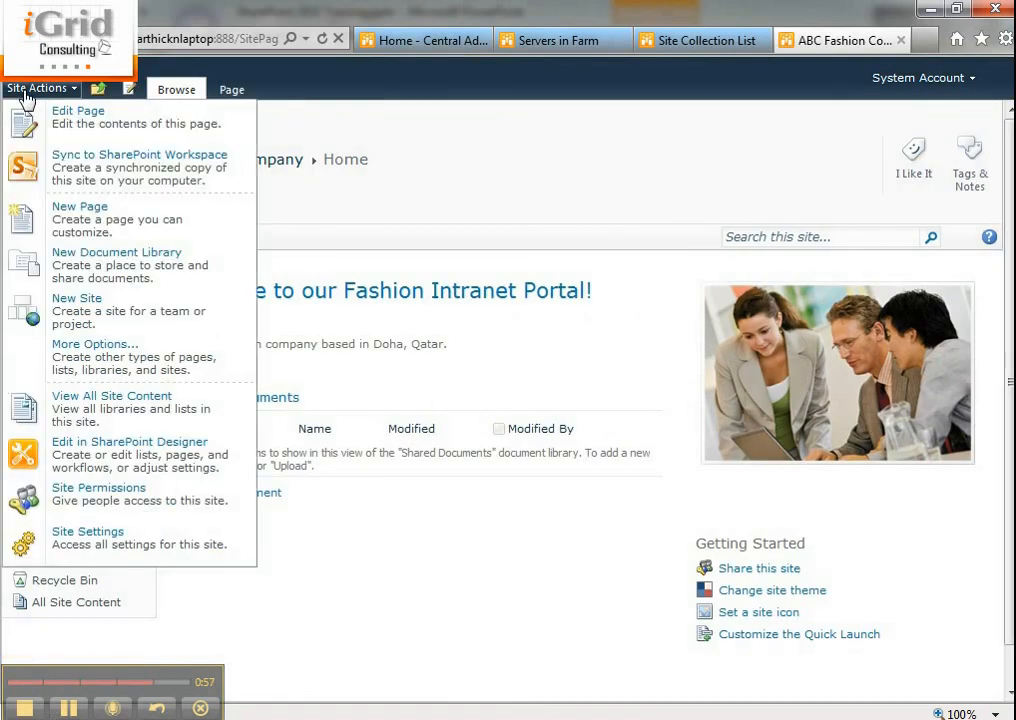
pyautogui.click(70, 495)
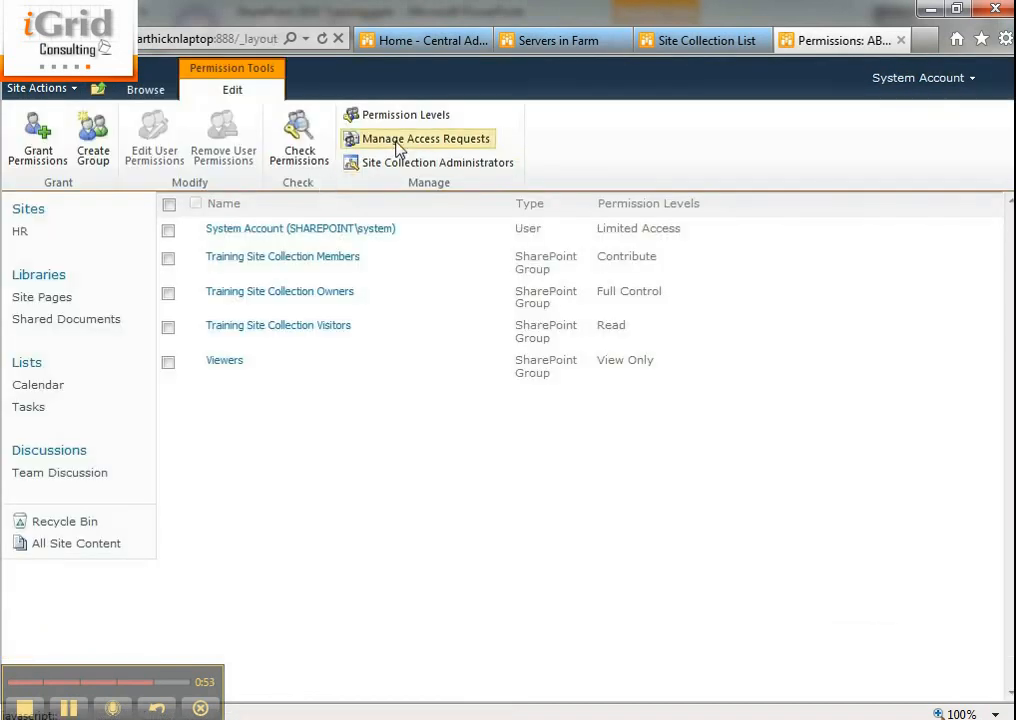
pyautogui.click(400, 117)
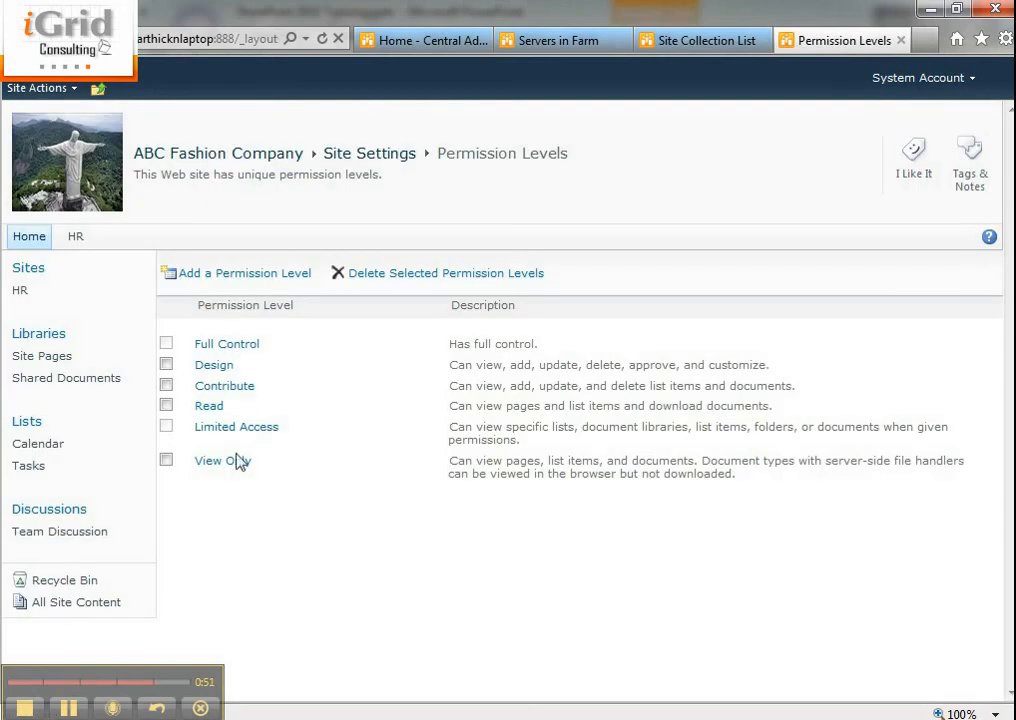
pyautogui.click(226, 345)
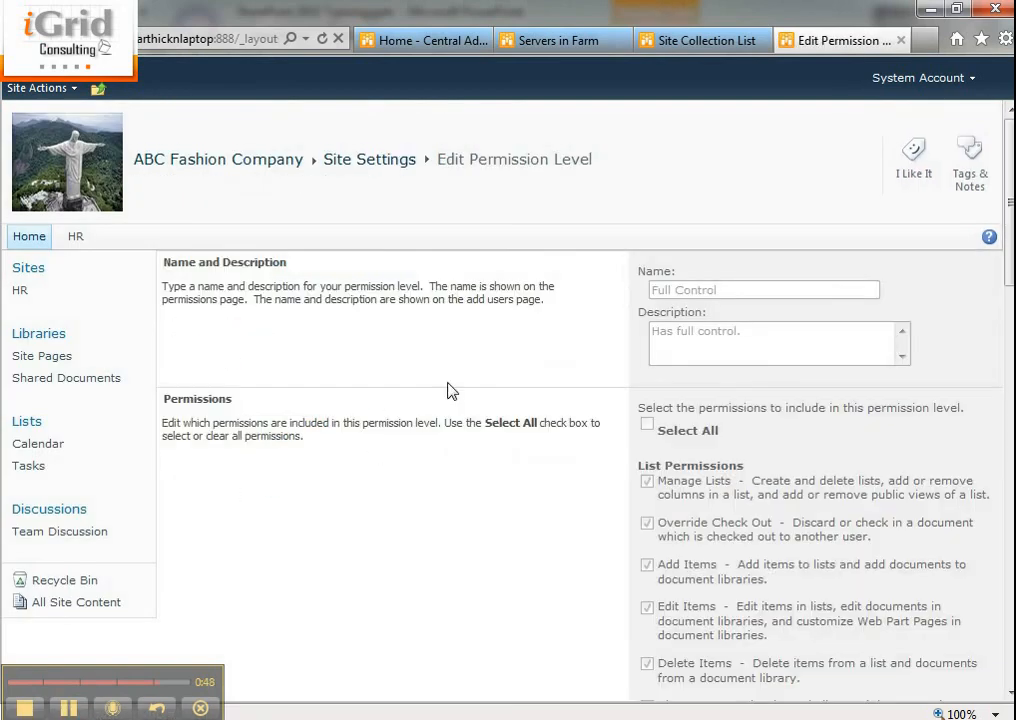
pyautogui.scroll(-3, 547, 367)
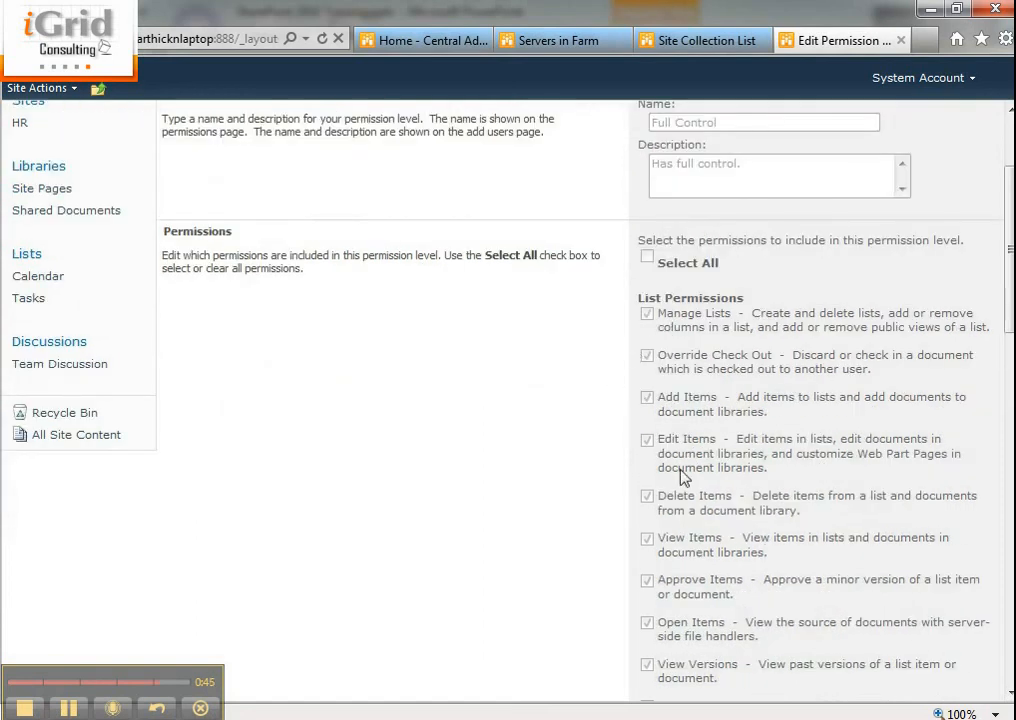
pyautogui.scroll(-10, 665, 566)
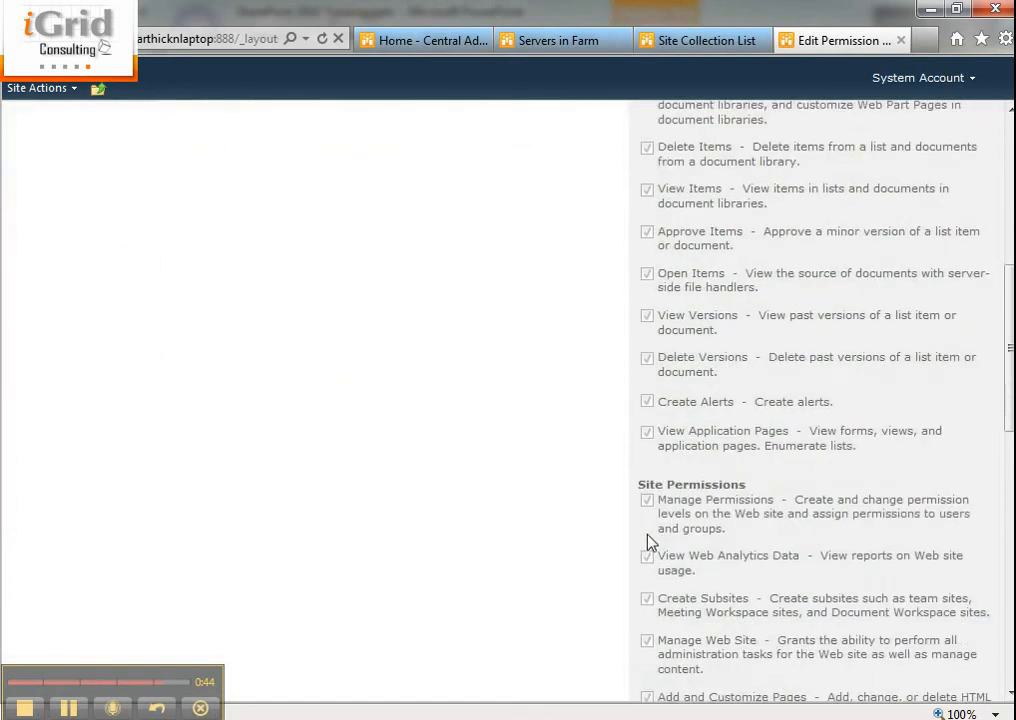
pyautogui.scroll(-9, 647, 541)
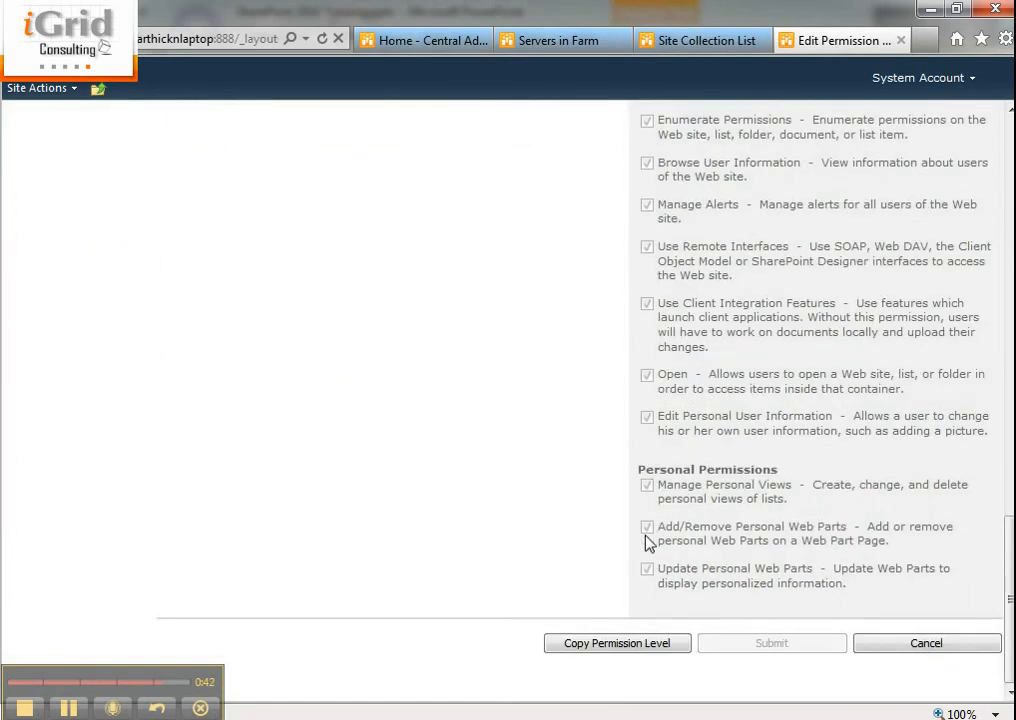
pyautogui.scroll(20, 640, 531)
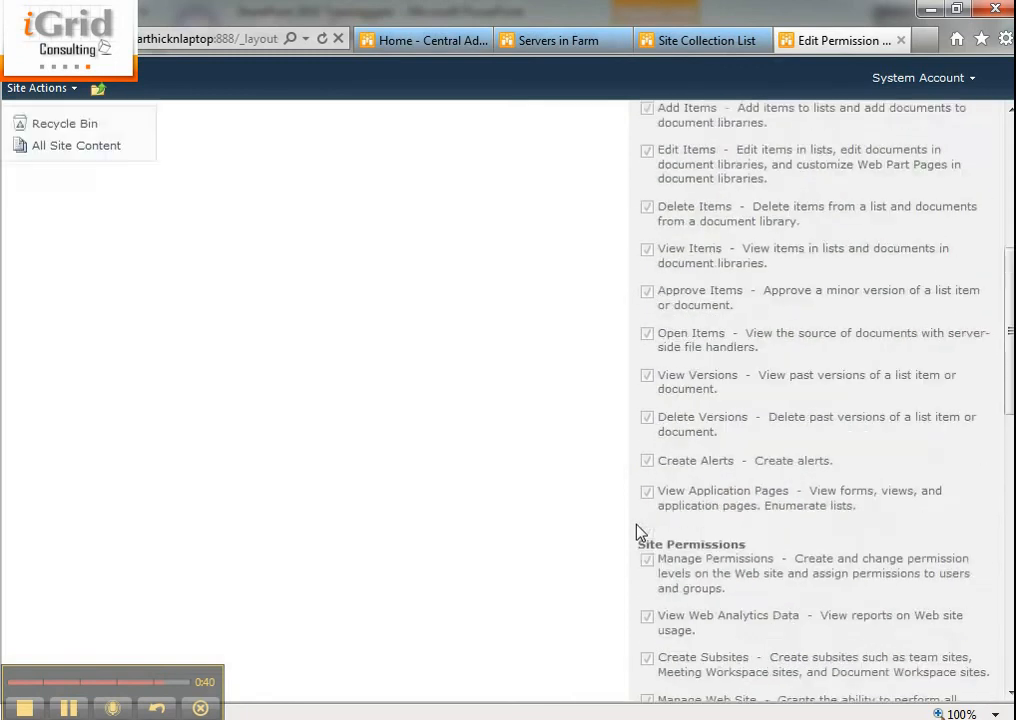
pyautogui.scroll(4, 638, 530)
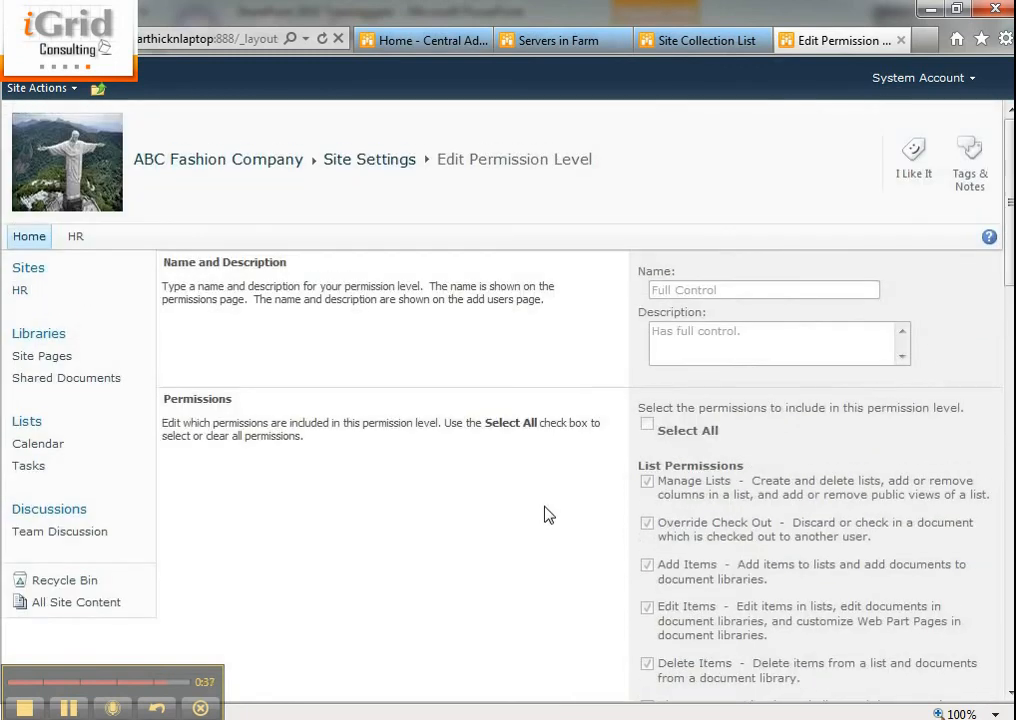